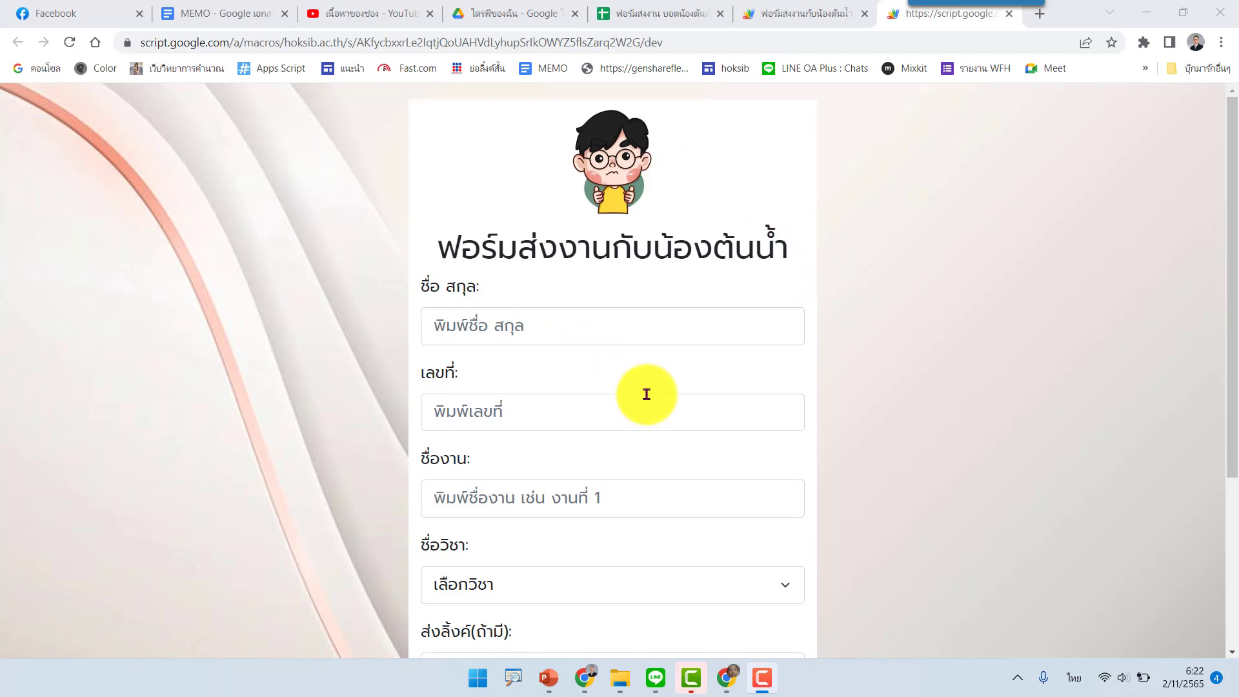
# Copy the anyone-with-the-link share link for about-img.jpg in the Drive images folder
pyautogui.click(732, 682)
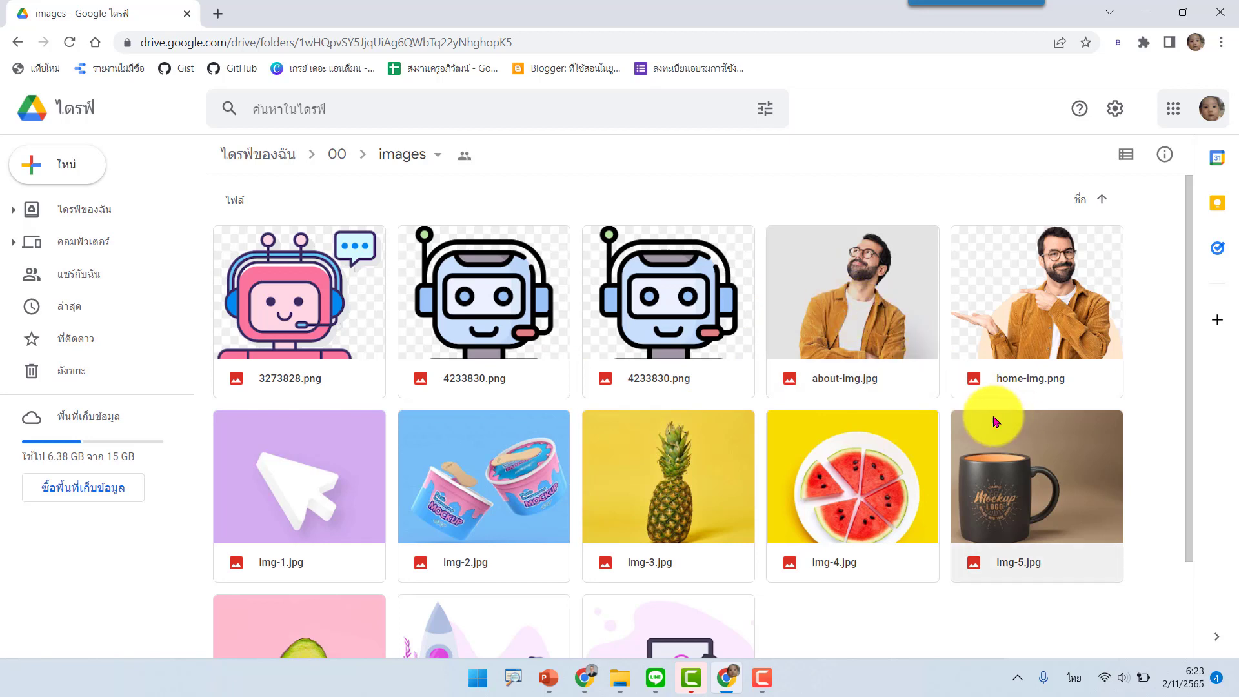
pyautogui.rightClick(779, 199)
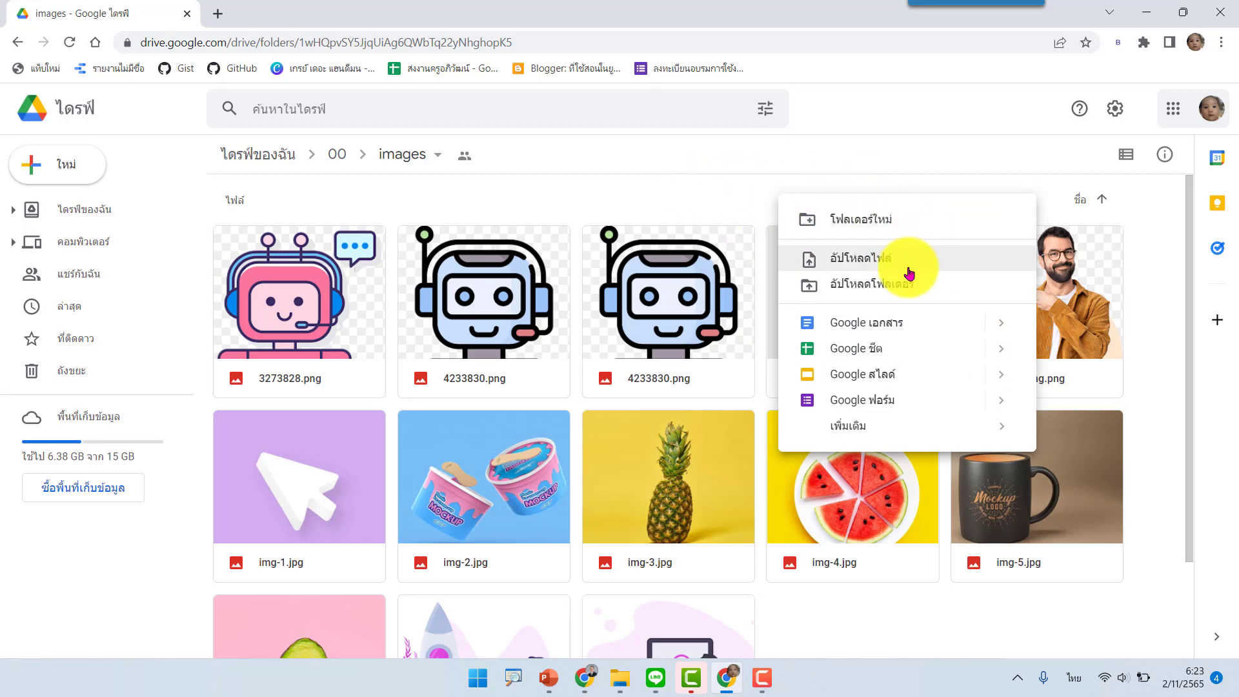
pyautogui.click(710, 188)
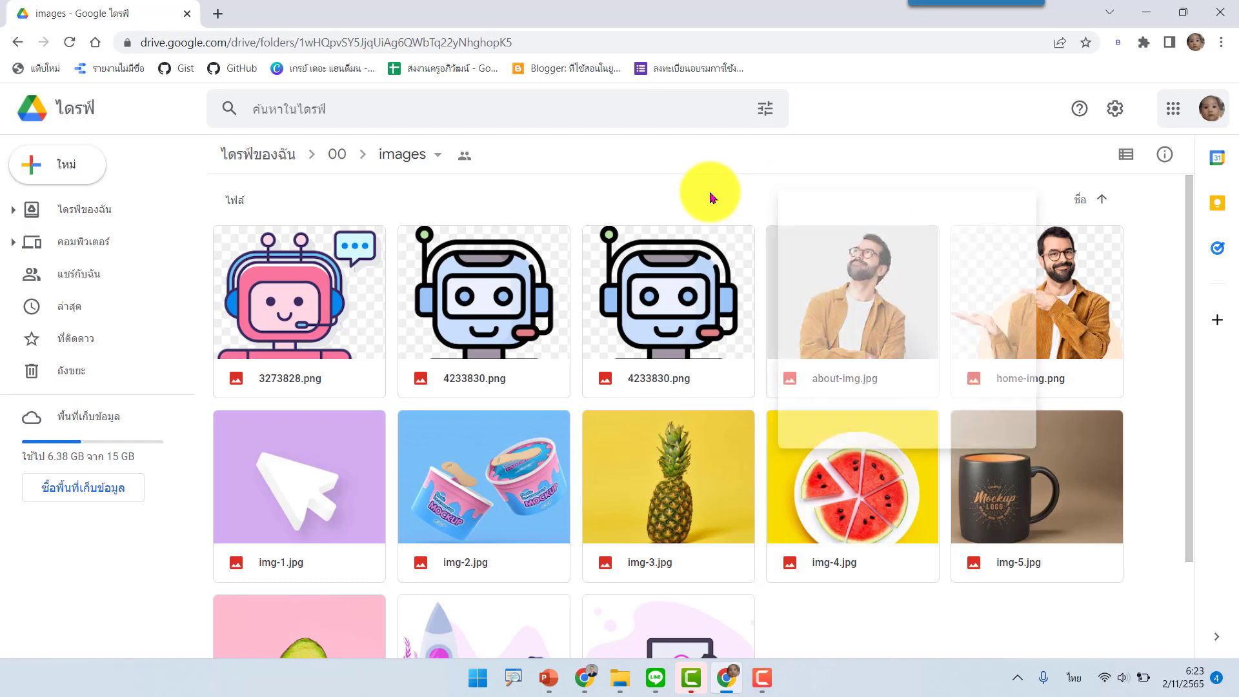
pyautogui.rightClick(837, 271)
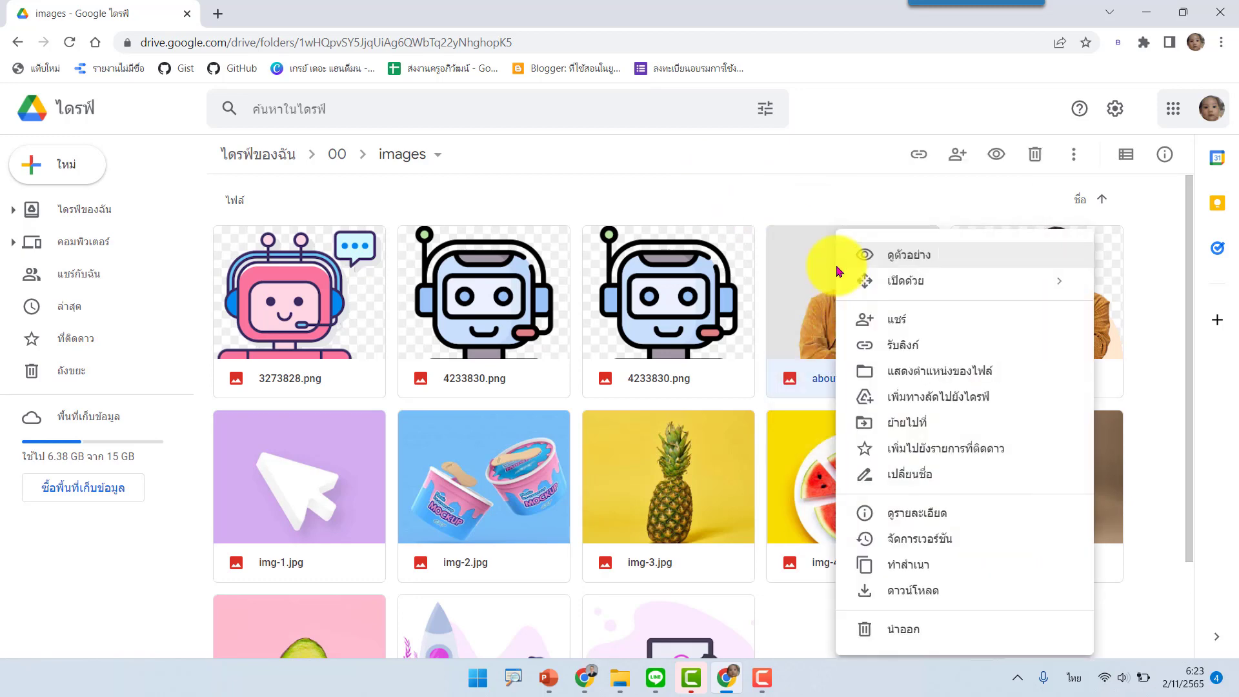
pyautogui.click(929, 322)
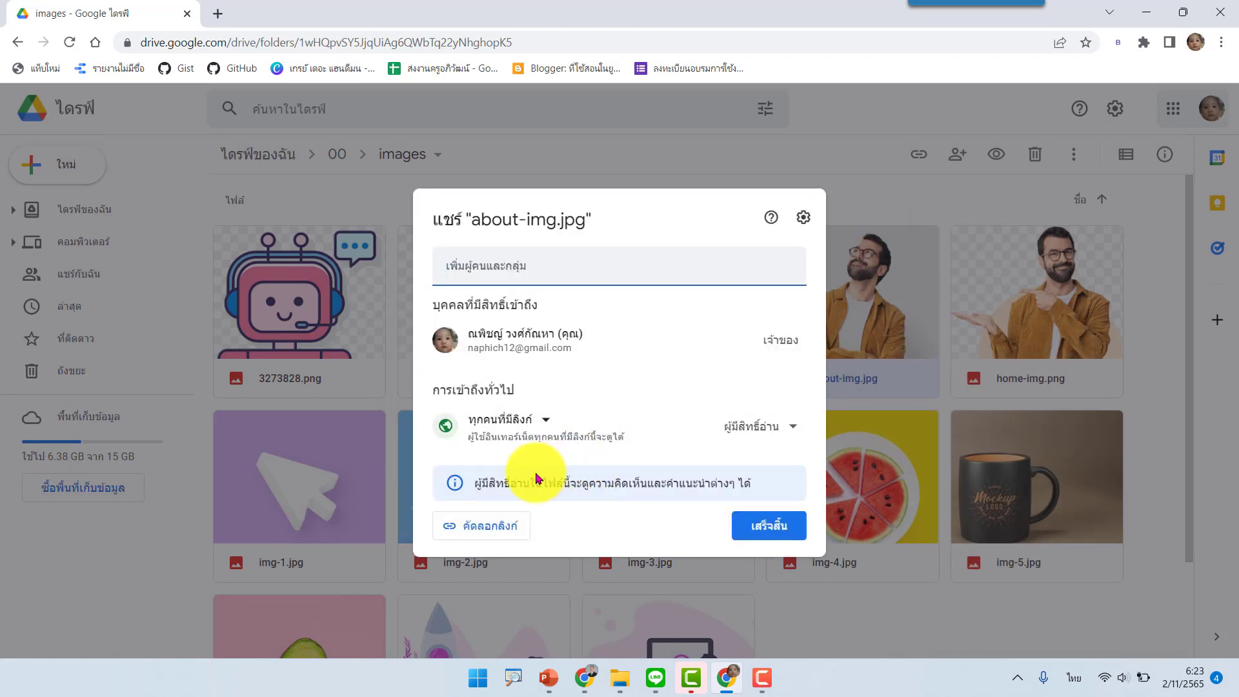
pyautogui.click(488, 529)
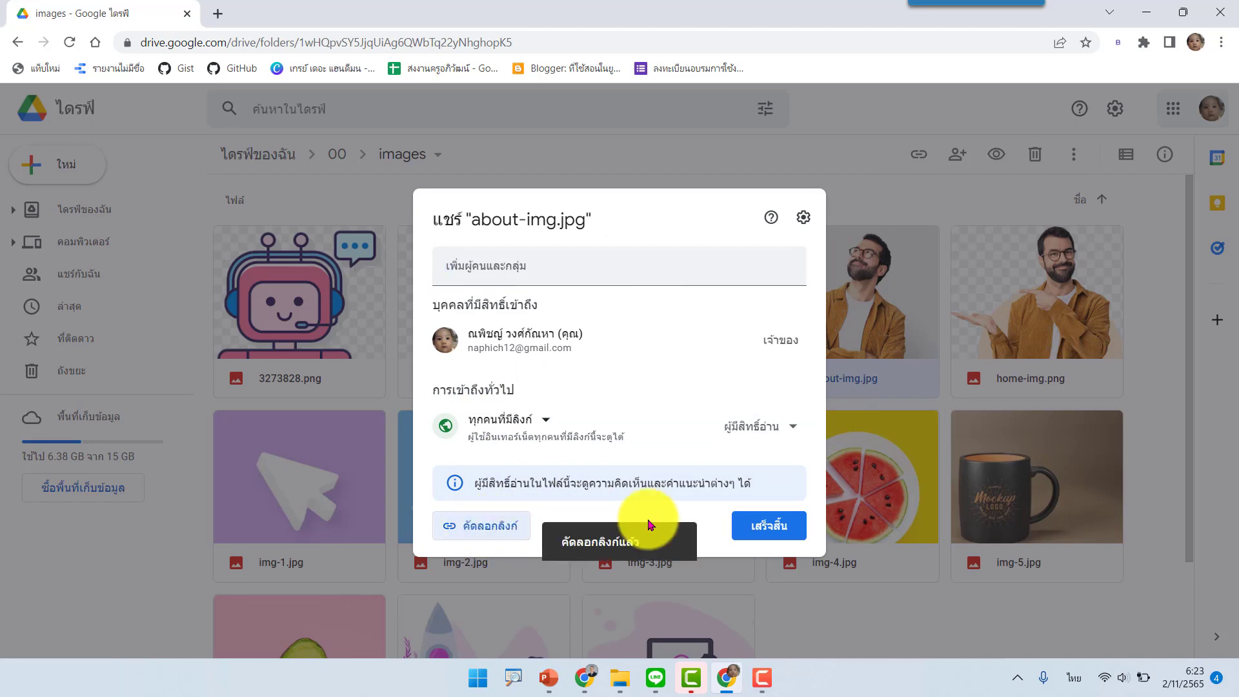
pyautogui.click(770, 526)
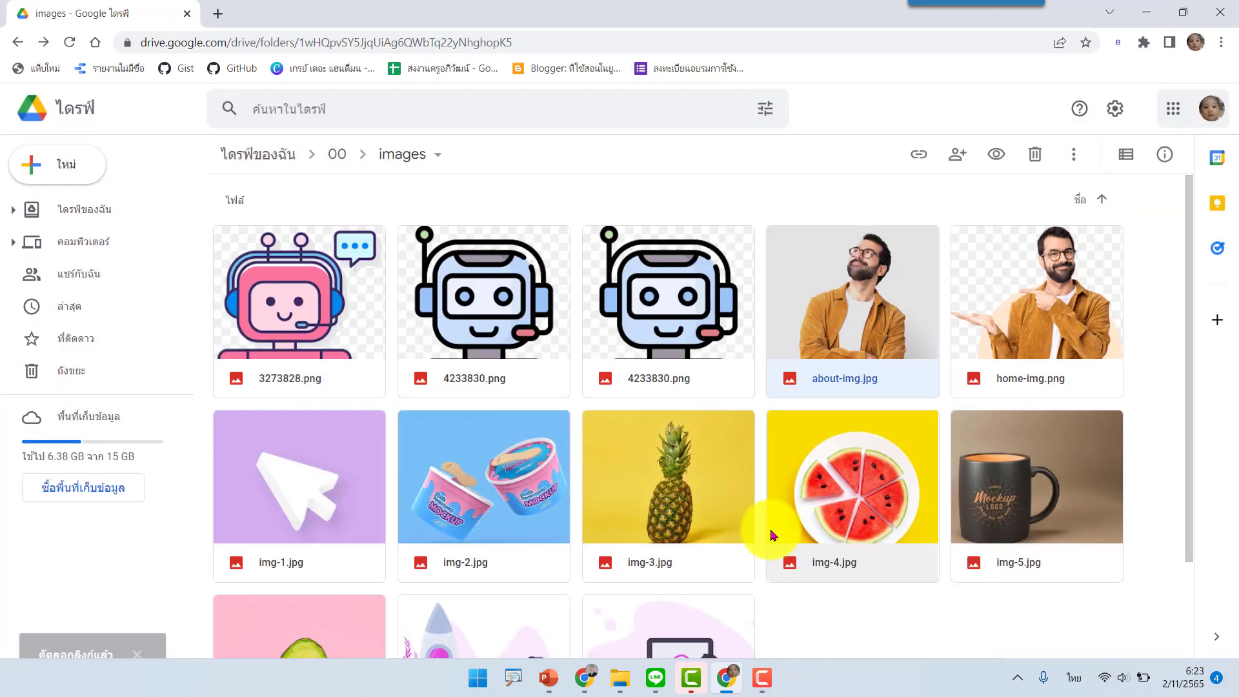
# Fill in the saved student name, number 1, work งาน 1 and subject เทคโนโลยี ม.1/1
pyautogui.click(585, 686)
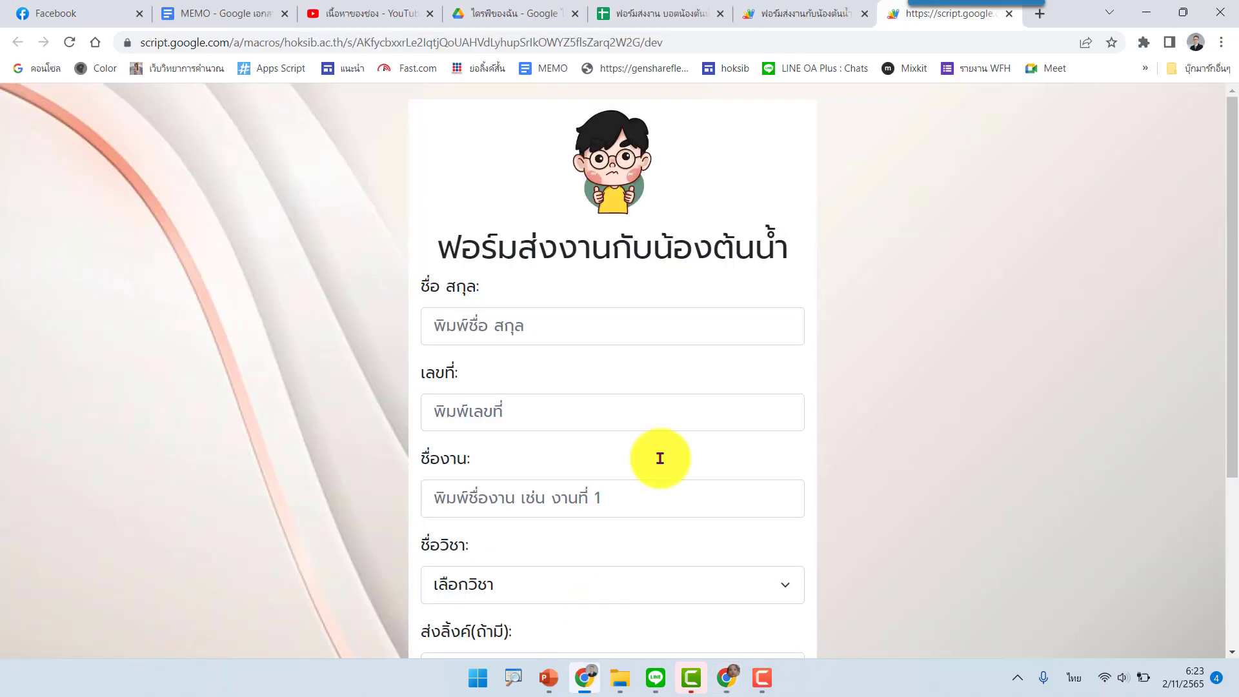
pyautogui.click(595, 337)
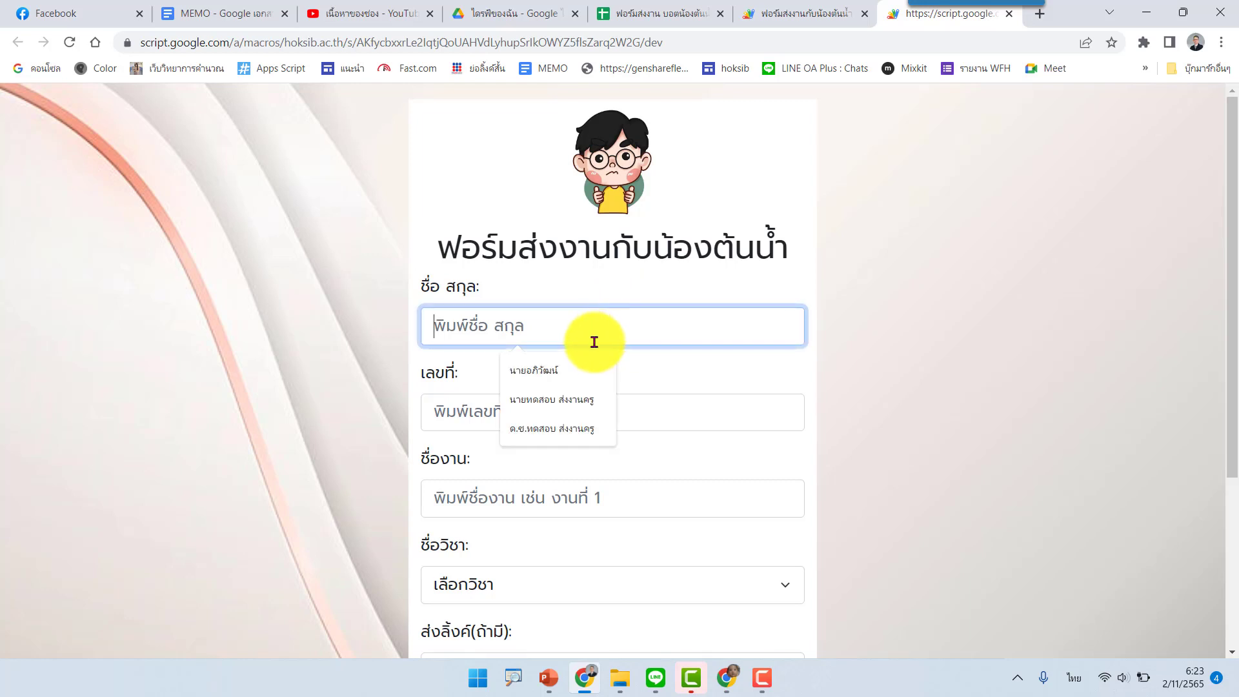
pyautogui.click(571, 430)
pyautogui.click(581, 417)
pyautogui.click(562, 461)
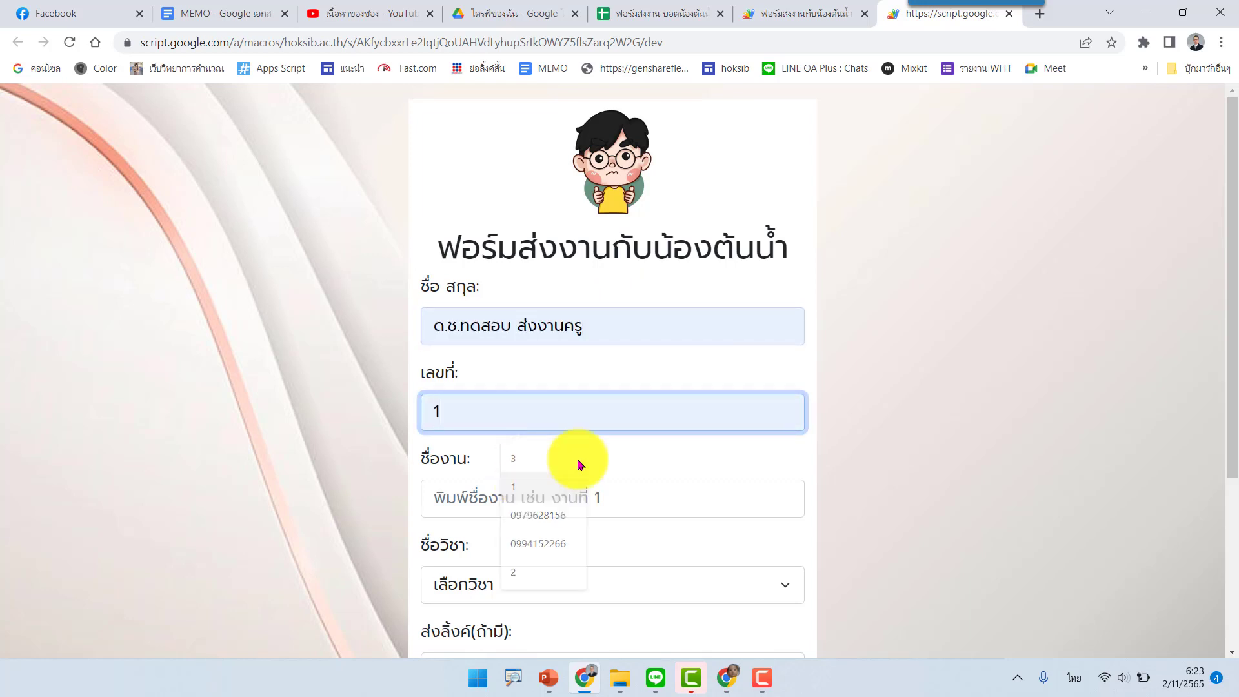
pyautogui.scroll(-2, 710, 388)
pyautogui.click(622, 336)
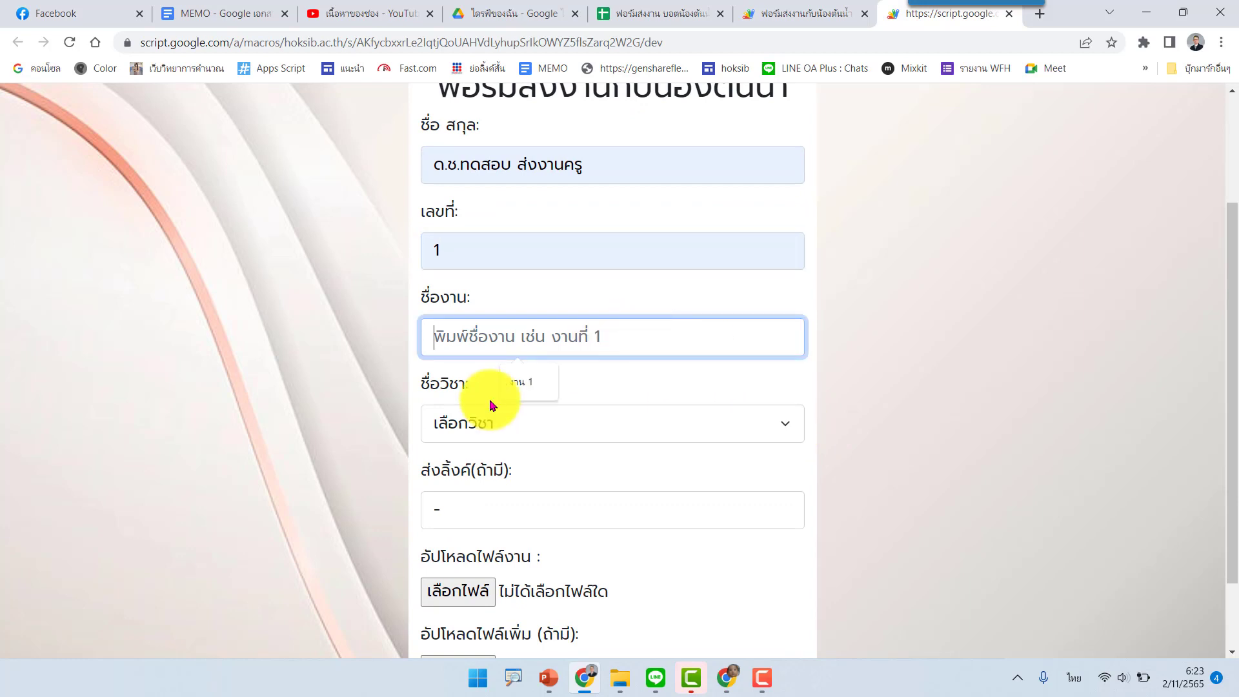
pyautogui.click(541, 389)
pyautogui.click(547, 420)
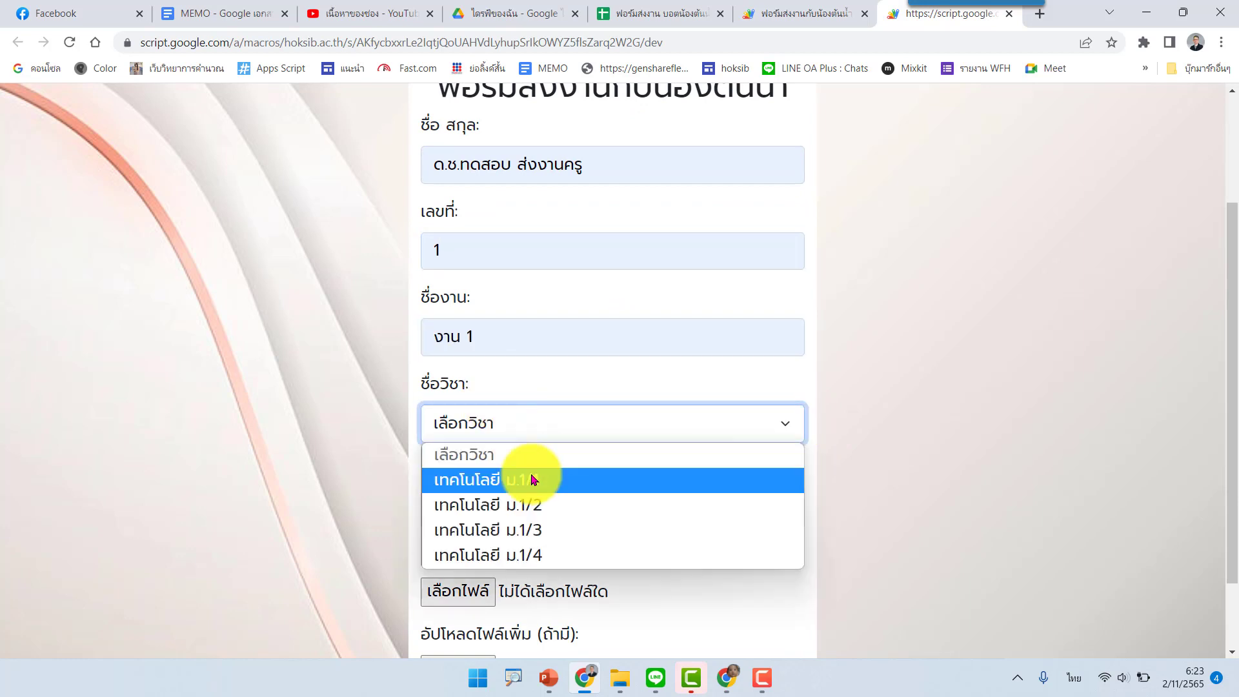
pyautogui.click(533, 476)
# Replace the placeholder dash in the link field with the copied Drive share link
pyautogui.scroll(-1, 745, 434)
pyautogui.scroll(-1, 745, 434)
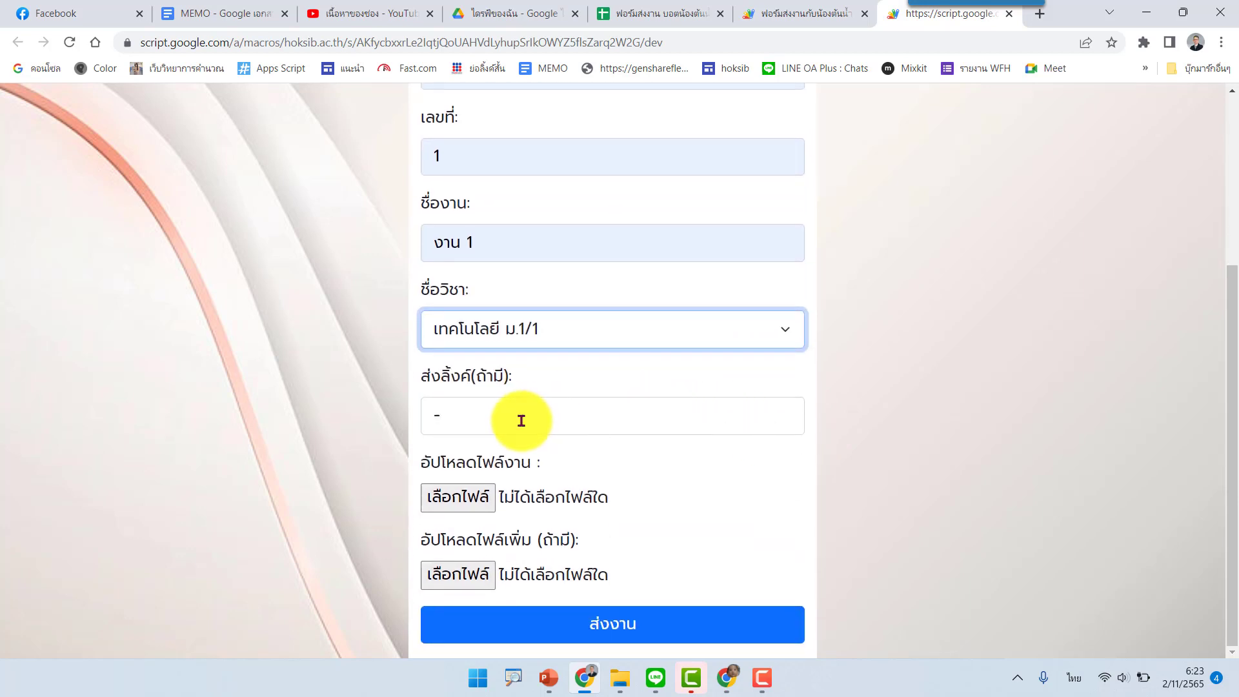
pyautogui.click(476, 413)
pyautogui.moveTo(477, 413); pyautogui.dragTo(559, 419)
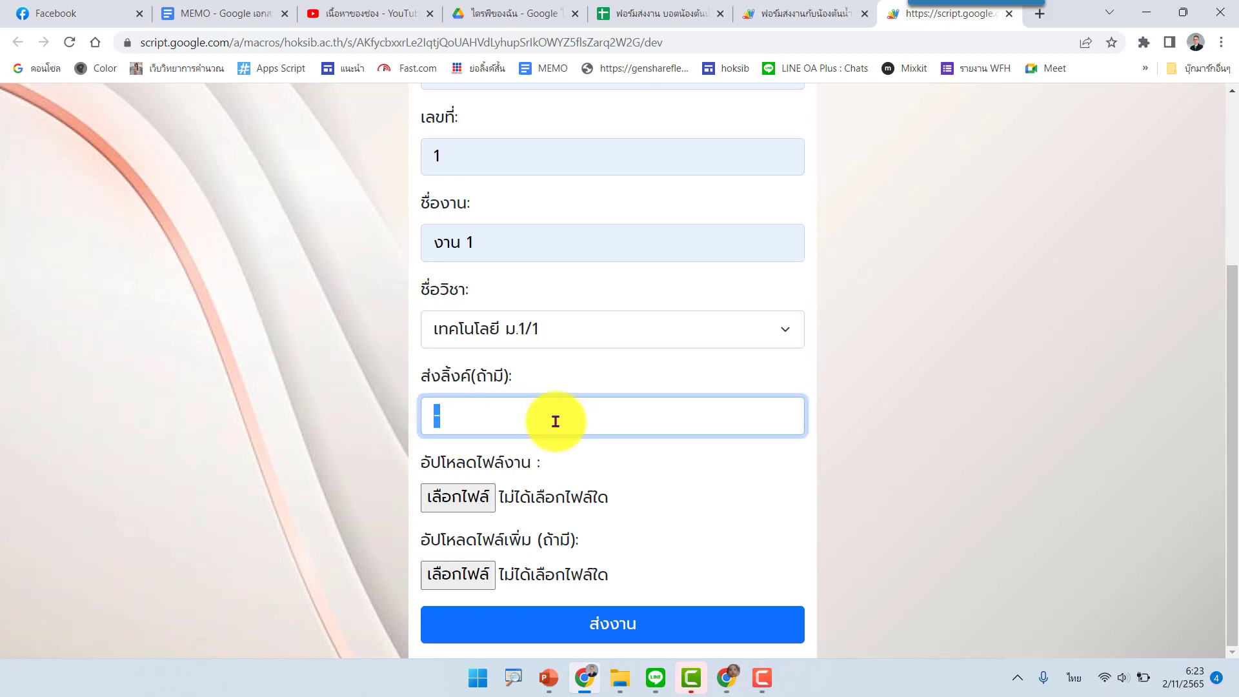
pyautogui.hotkey('ctrl', 'v')
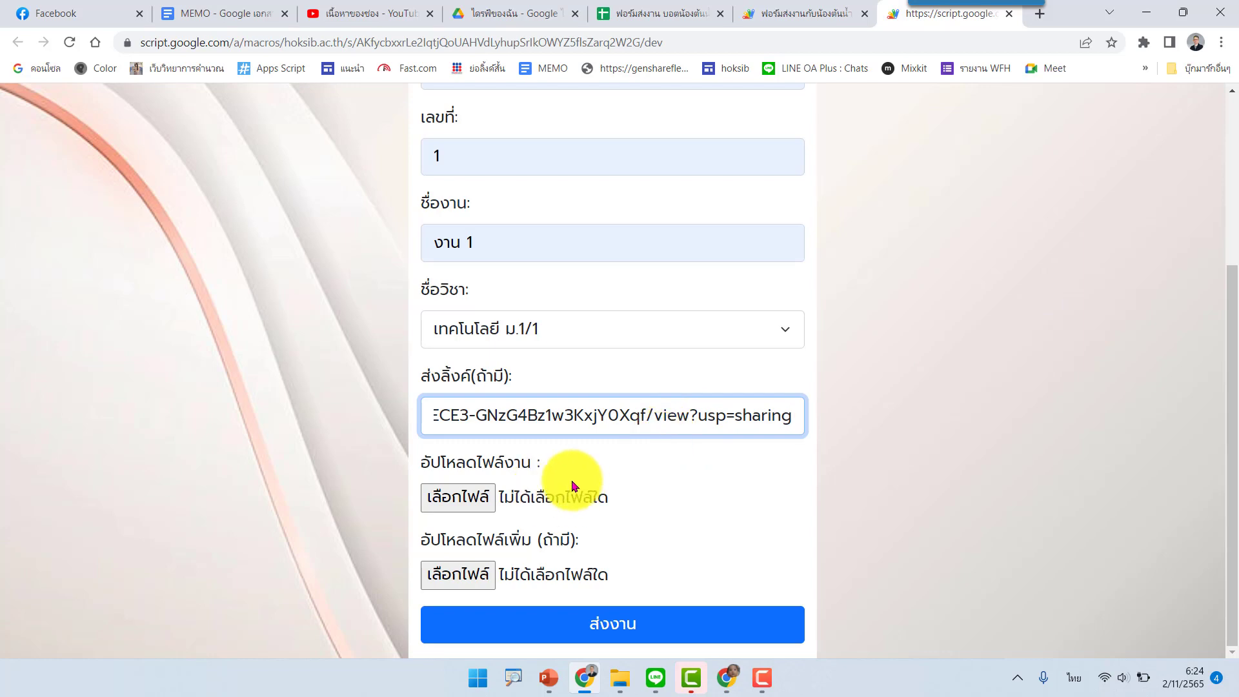
# Attach S__3964942.jpg as the work file and submit the form with ส่งงาน
pyautogui.click(520, 494)
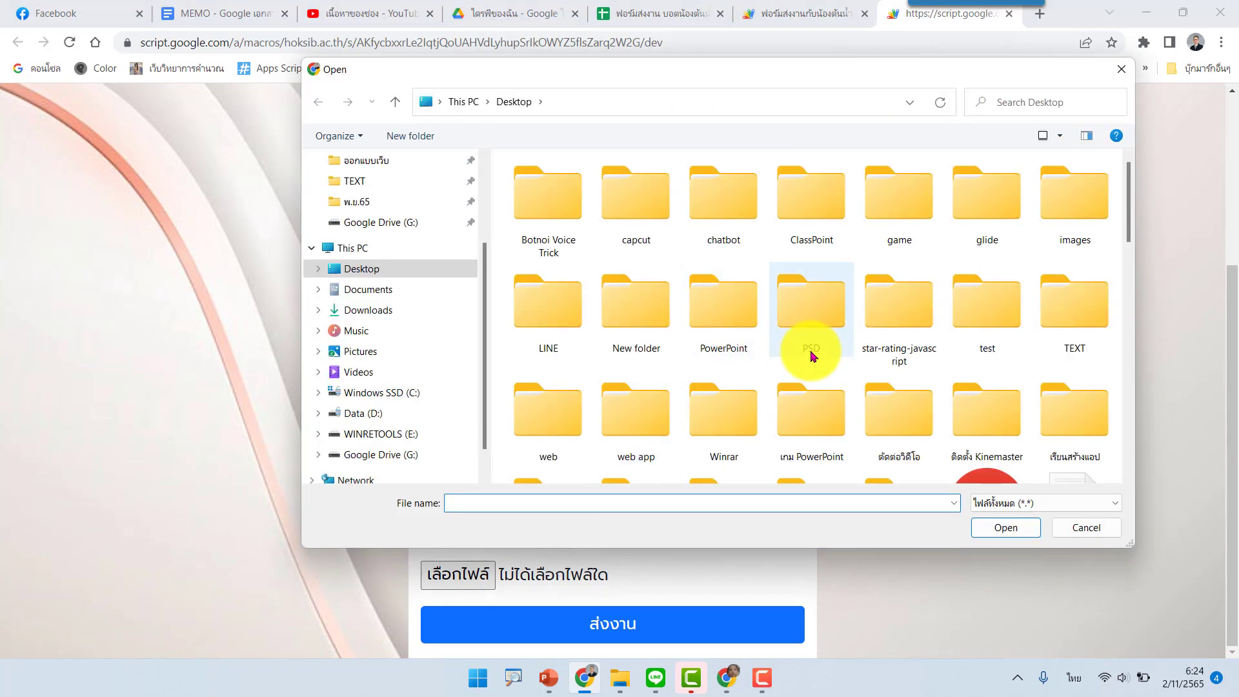
pyautogui.scroll(-5, 807, 351)
pyautogui.scroll(-5, 804, 348)
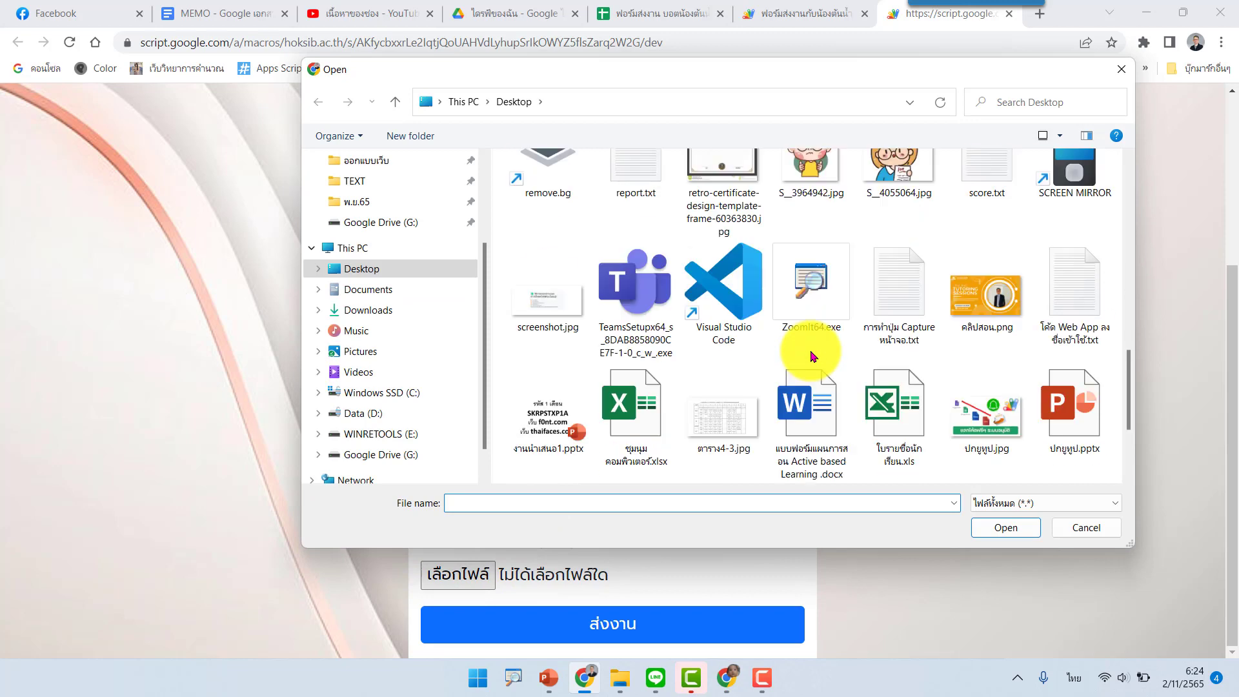
pyautogui.scroll(1, 802, 180)
pyautogui.doubleClick(810, 194)
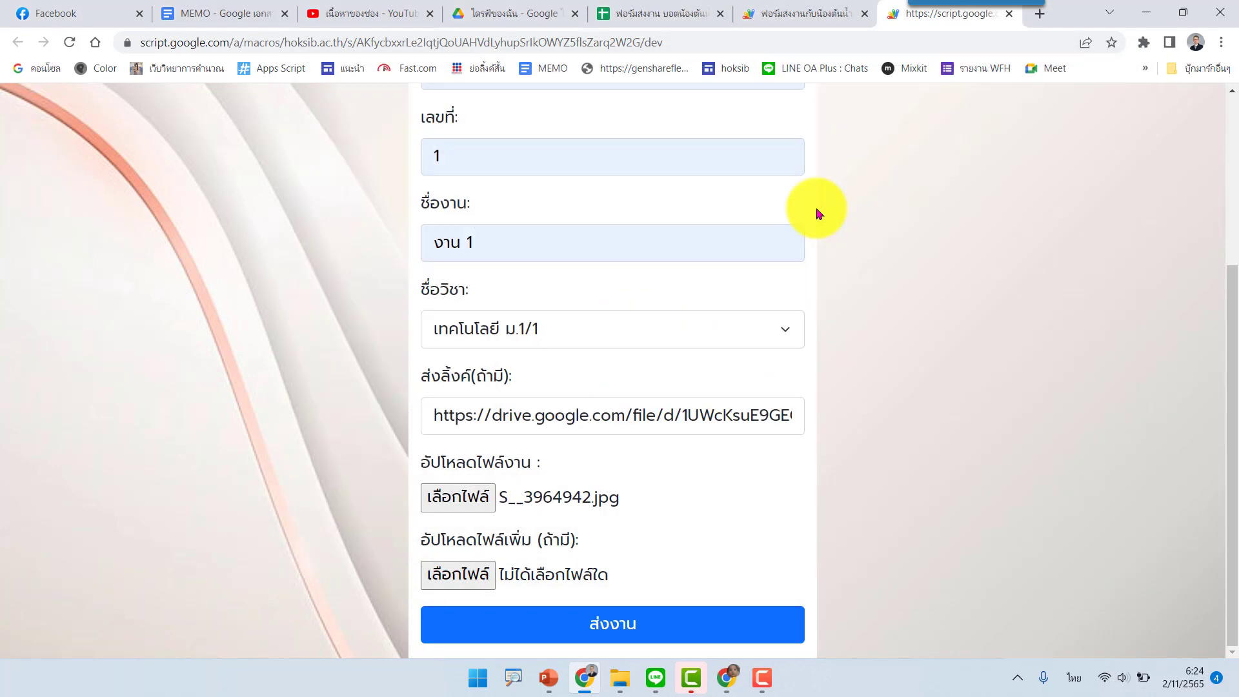
pyautogui.click(755, 621)
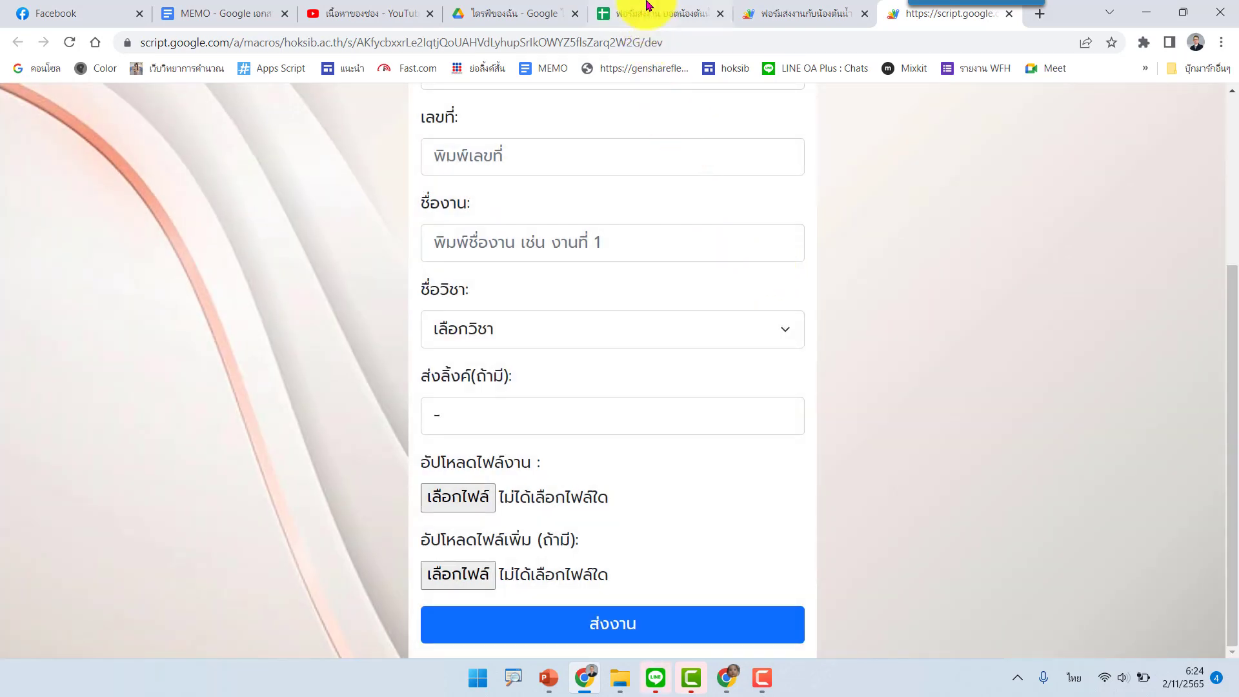
# Switch to the submissions spreadsheet to see the new row 4 entry for งาน 1
pyautogui.click(646, 12)
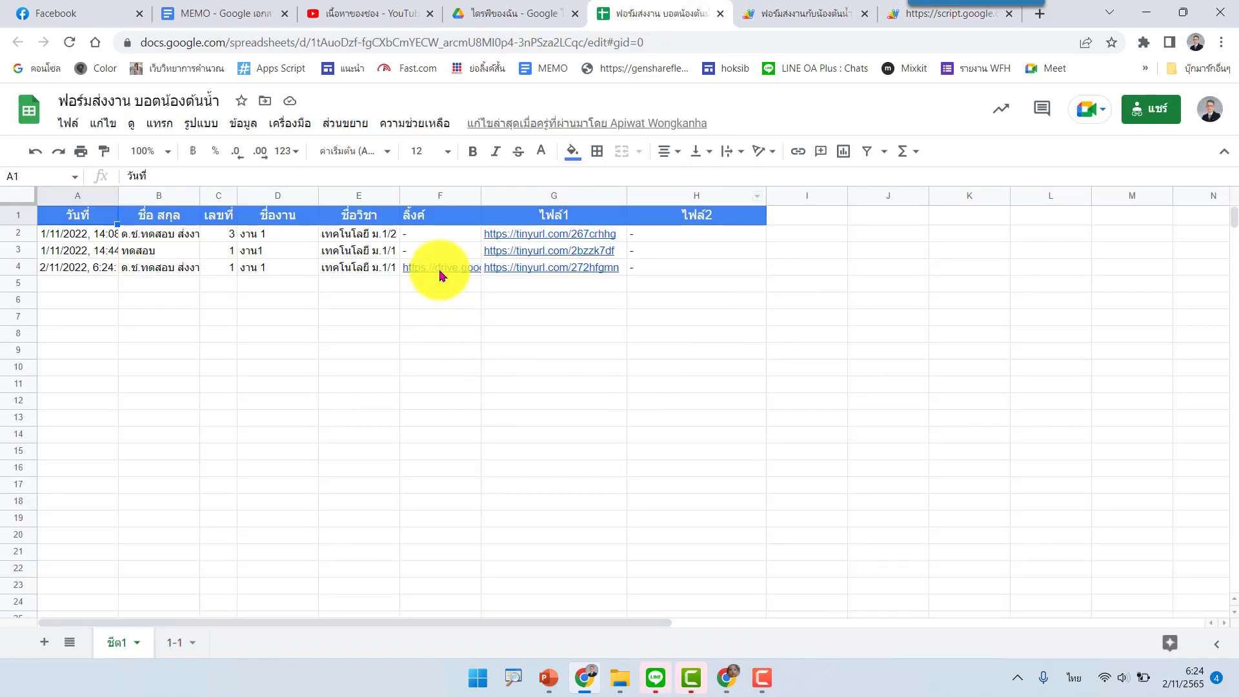
pyautogui.moveTo(440, 268)
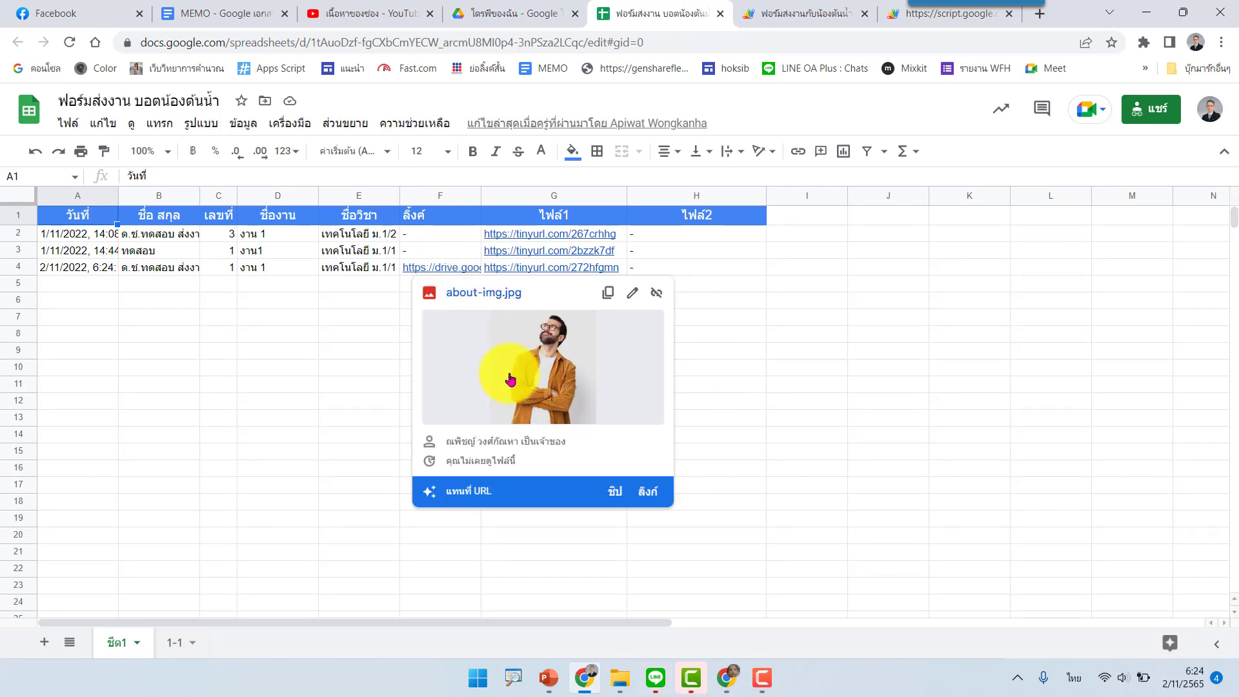
# Open about-img.jpg from the row 4 link preview, then bring up the LINE app
pyautogui.click(545, 391)
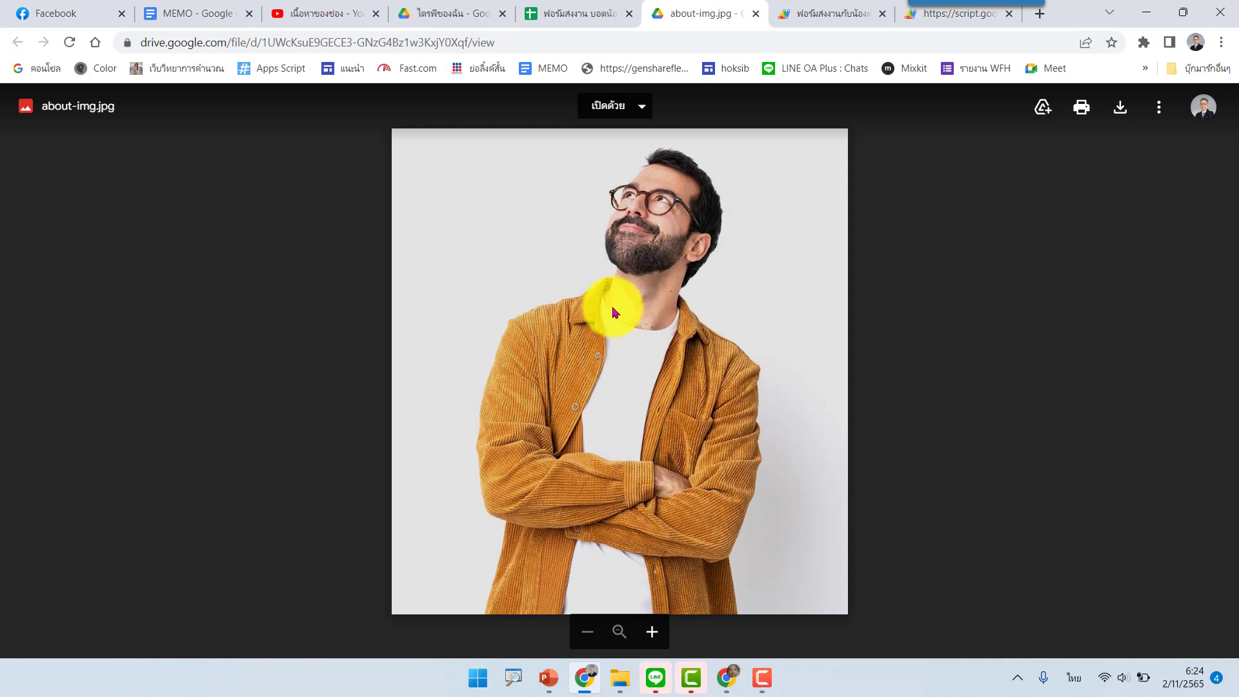
pyautogui.click(655, 679)
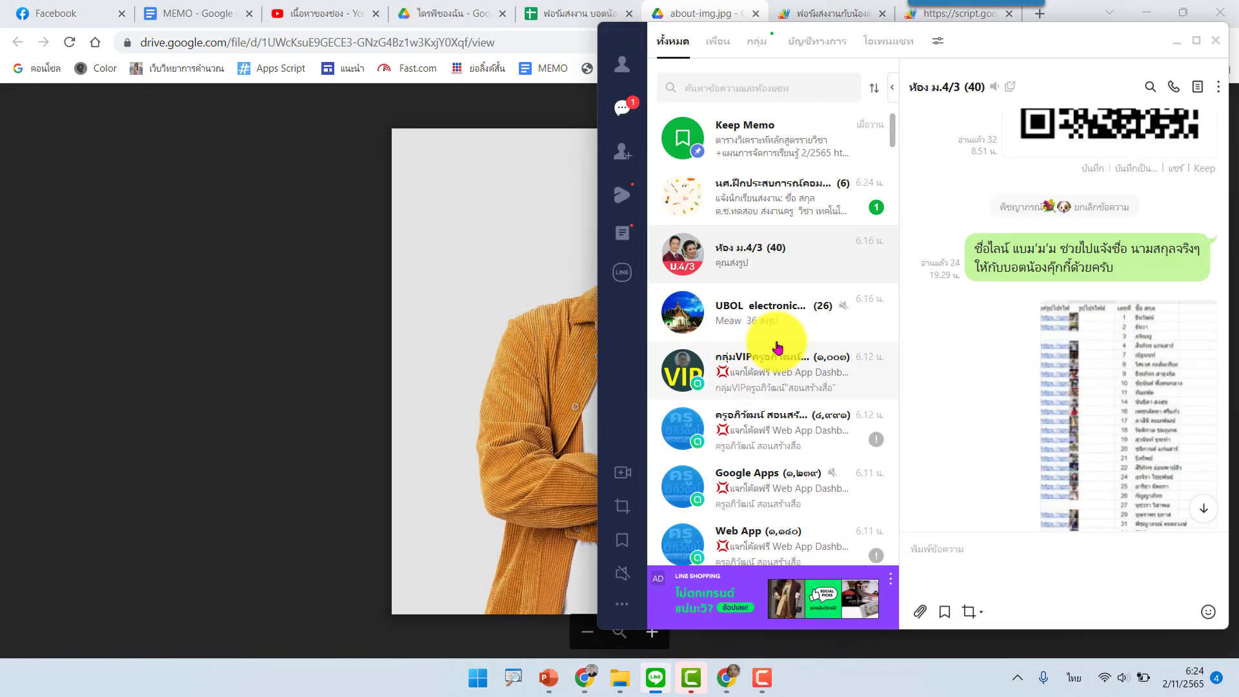
# Open the นศ.ฝึกประสบการณ์คอม-เทคโน group chat to read the LINE Notify submission alert
pyautogui.click(781, 201)
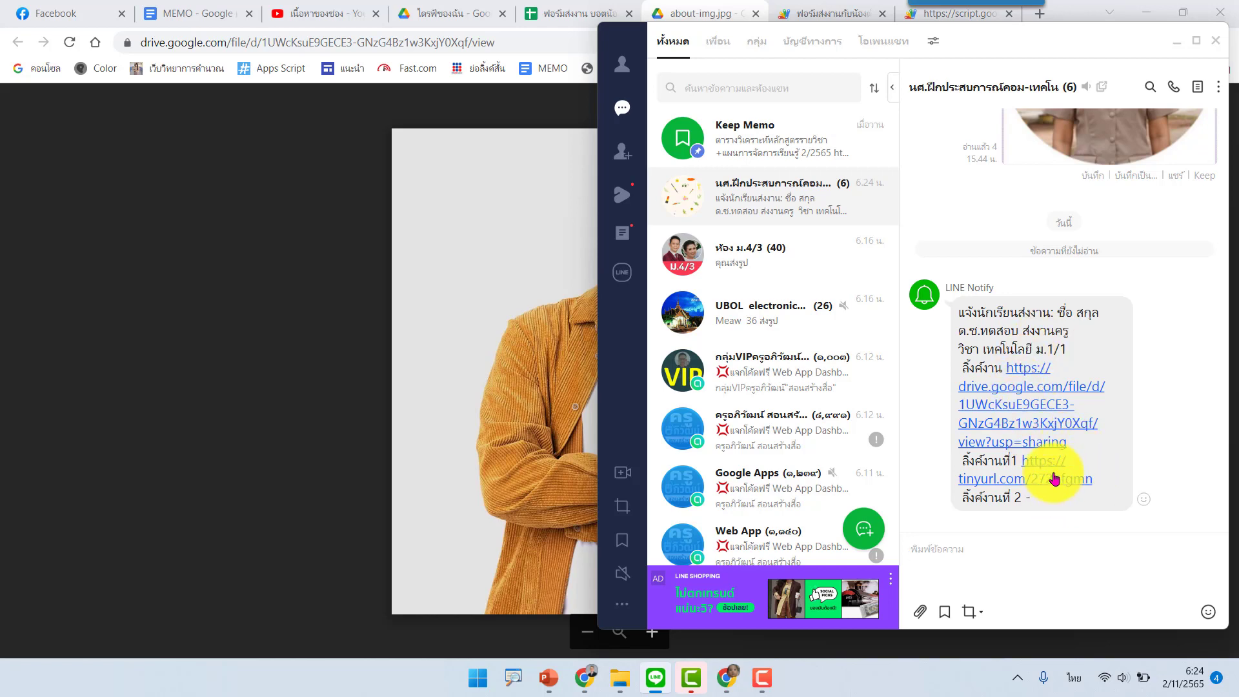
# Follow the drive.google.com link in the LINE Notify alert to view about-img.jpg
pyautogui.click(1031, 396)
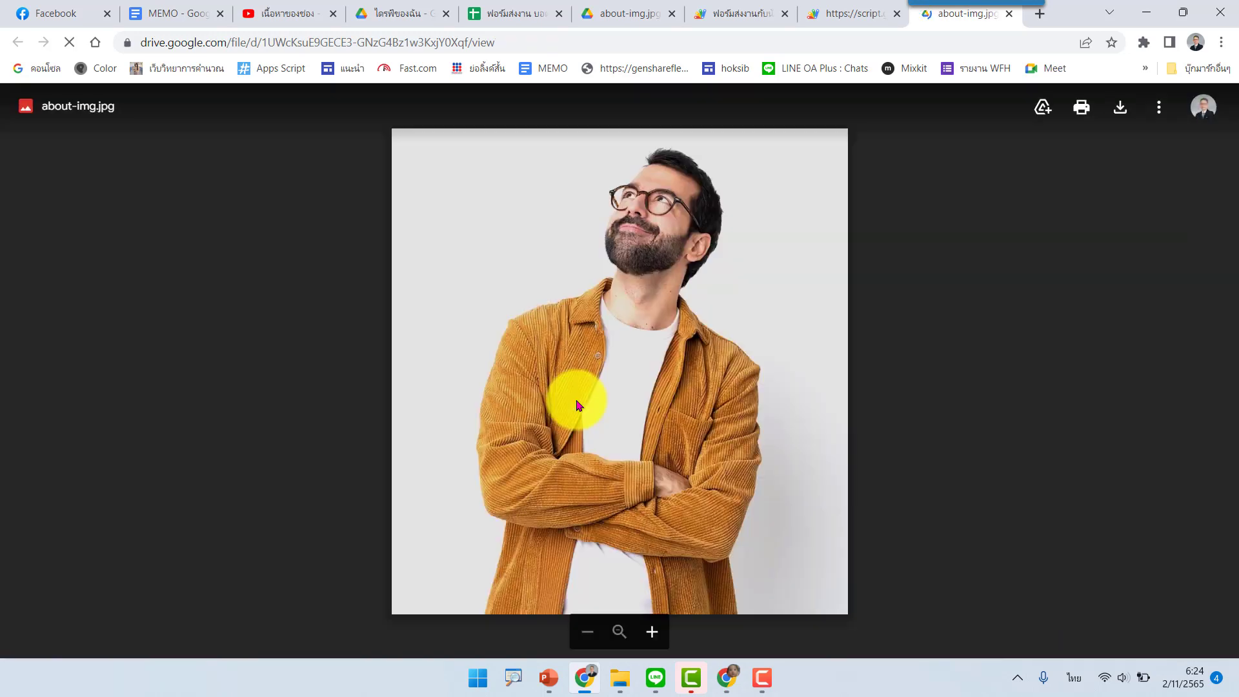